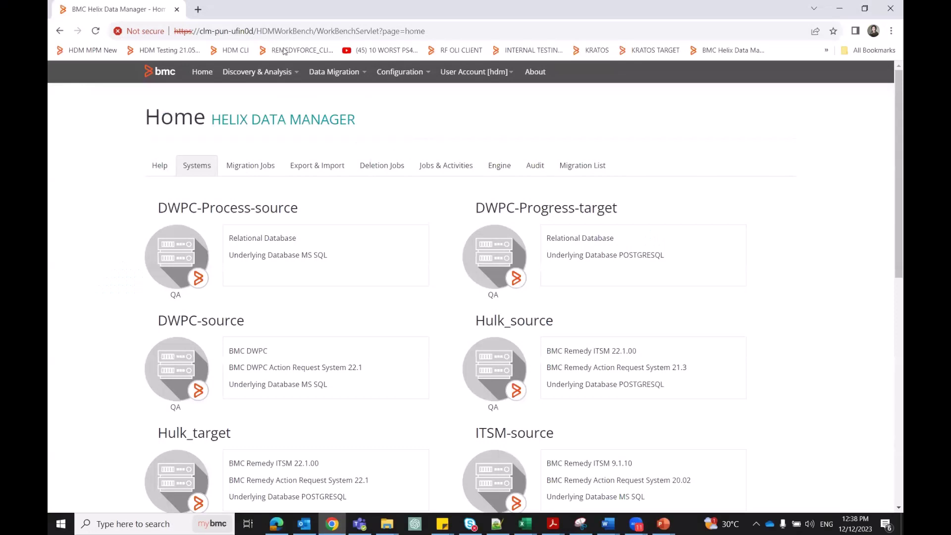
Step: Open System Administration for ITSM-target and show its Data Updates templates
click(267, 74)
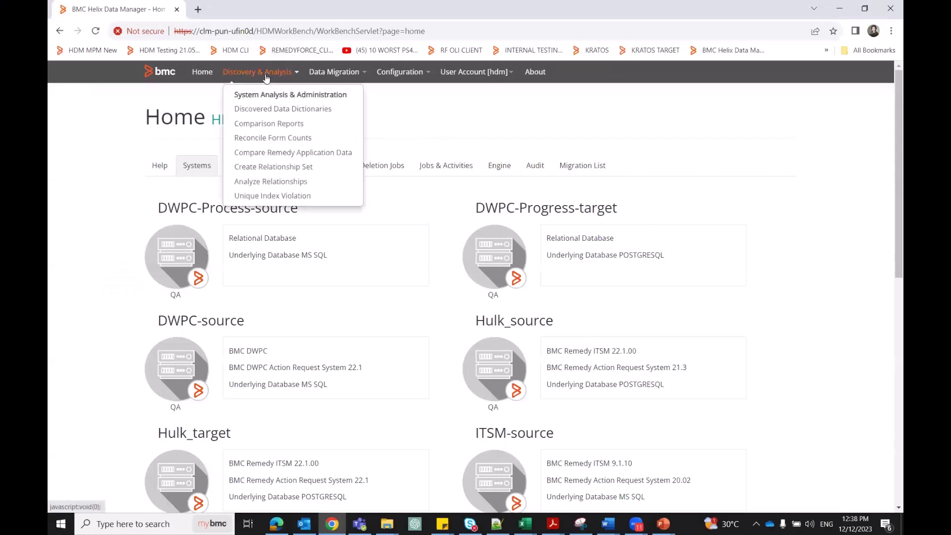
click(264, 96)
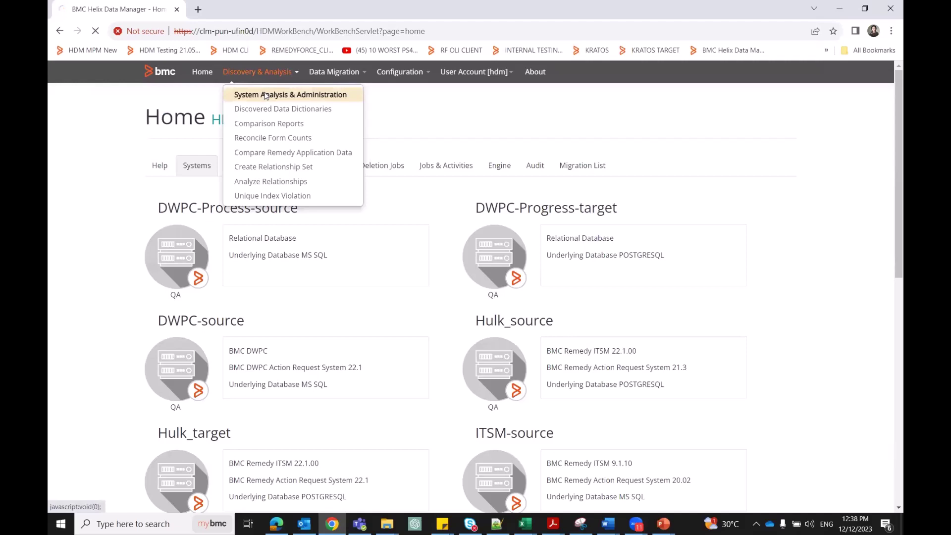
scroll(460, 298, down, 2)
scroll(461, 298, down, 1)
click(387, 268)
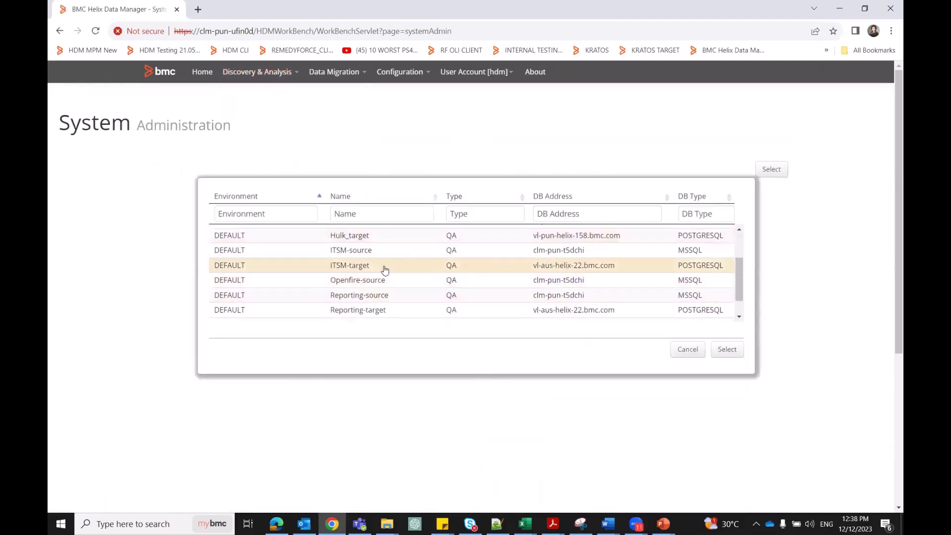
click(727, 349)
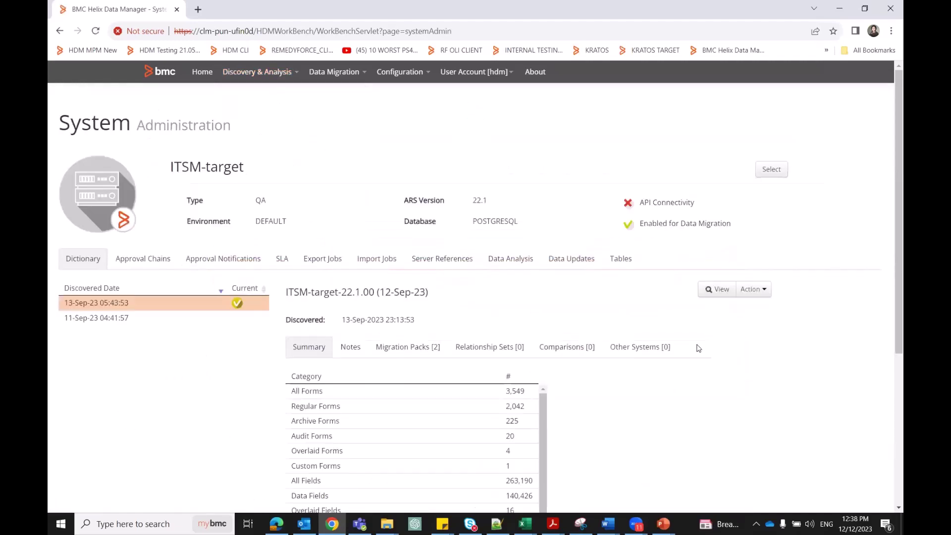
click(571, 259)
scroll(630, 300, down, 5)
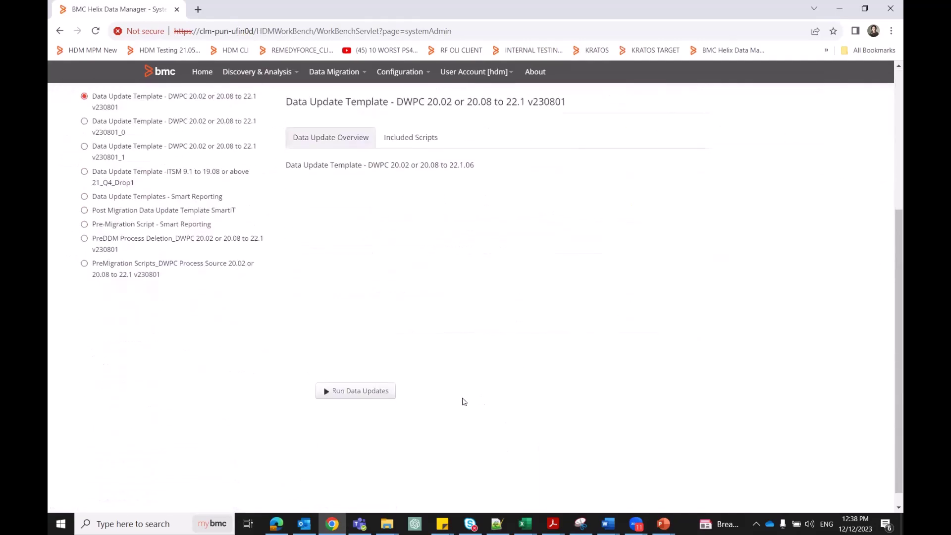
Step: Create an ITSM-target data update job from the ITSM 9.1 to 19.08 or above 21_Q4_Drop1 template
click(361, 391)
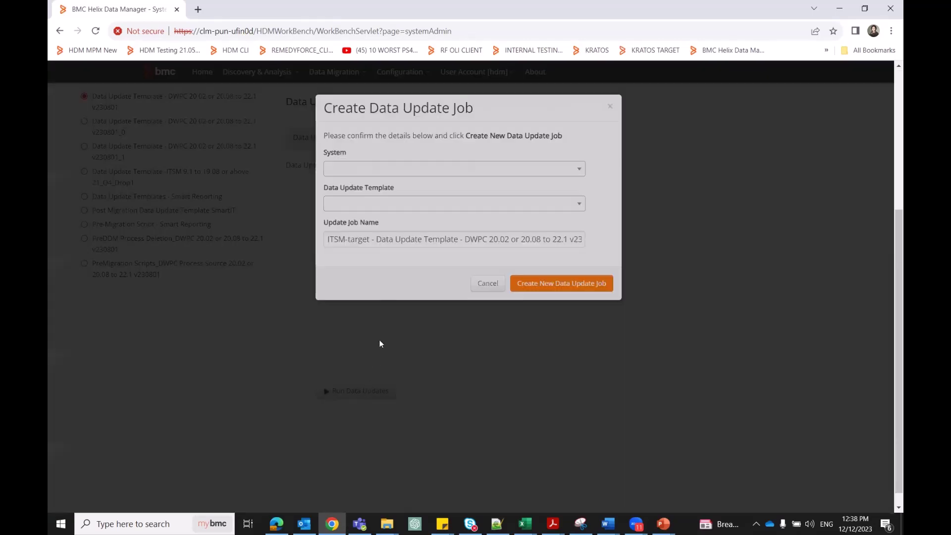
click(401, 170)
scroll(394, 275, down, 2)
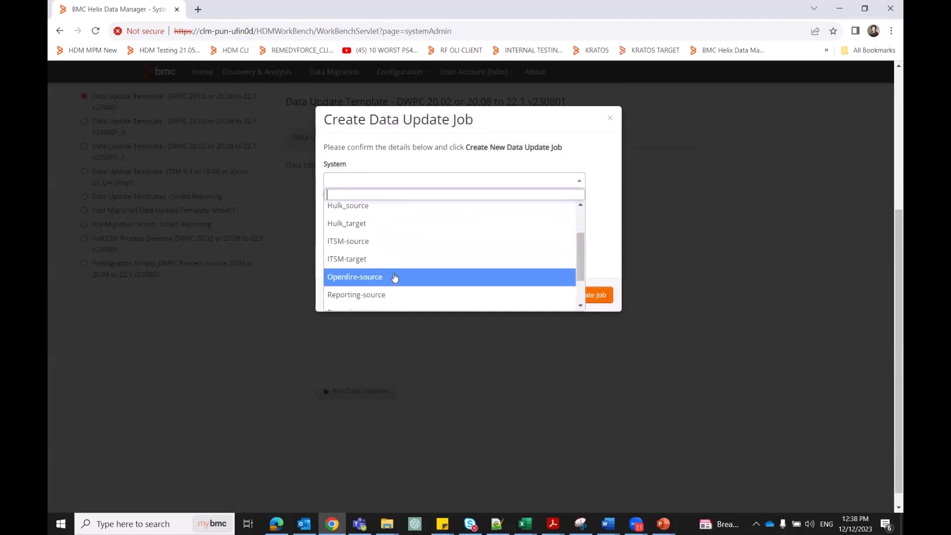
click(394, 260)
click(398, 218)
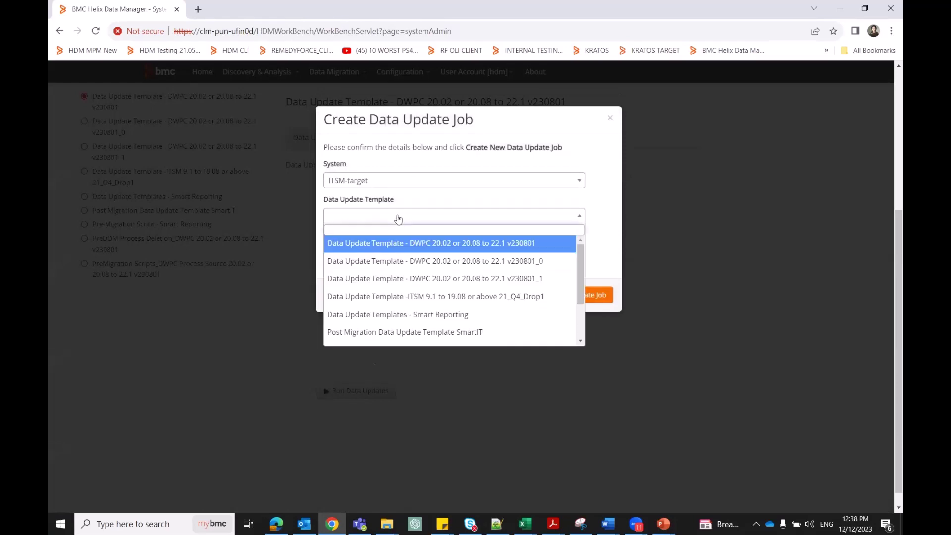
click(398, 295)
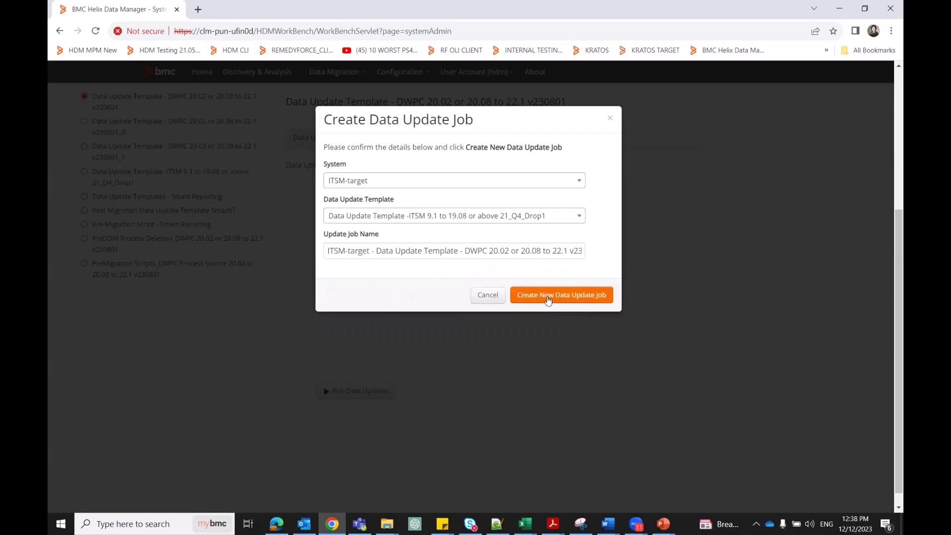
click(548, 298)
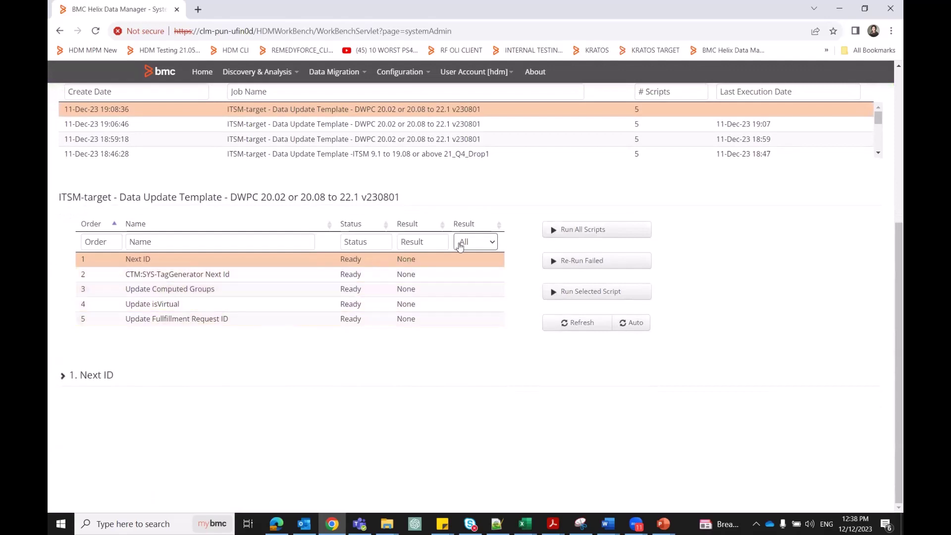
Step: Run only the CTM:SYS-TagGenerator Next Id script and open its results showing Updated rows: 1
click(414, 277)
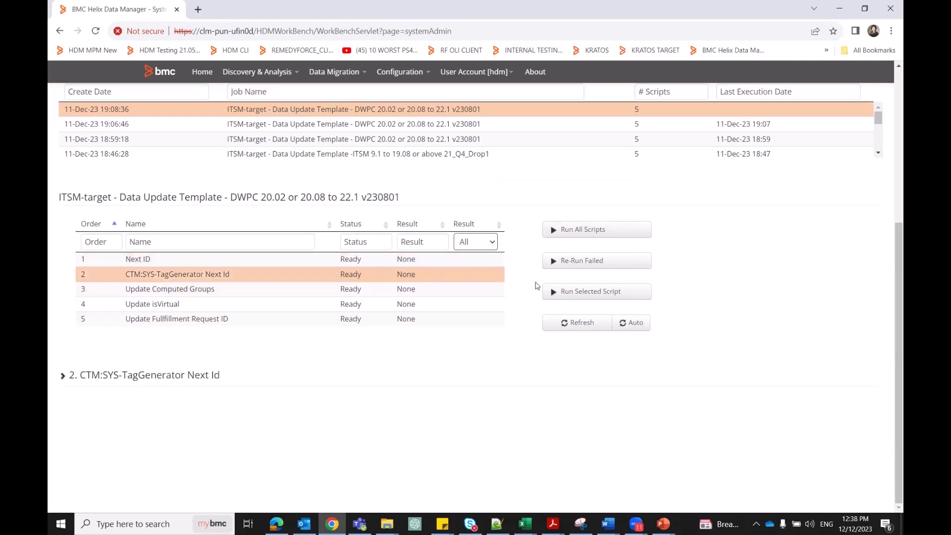
click(581, 291)
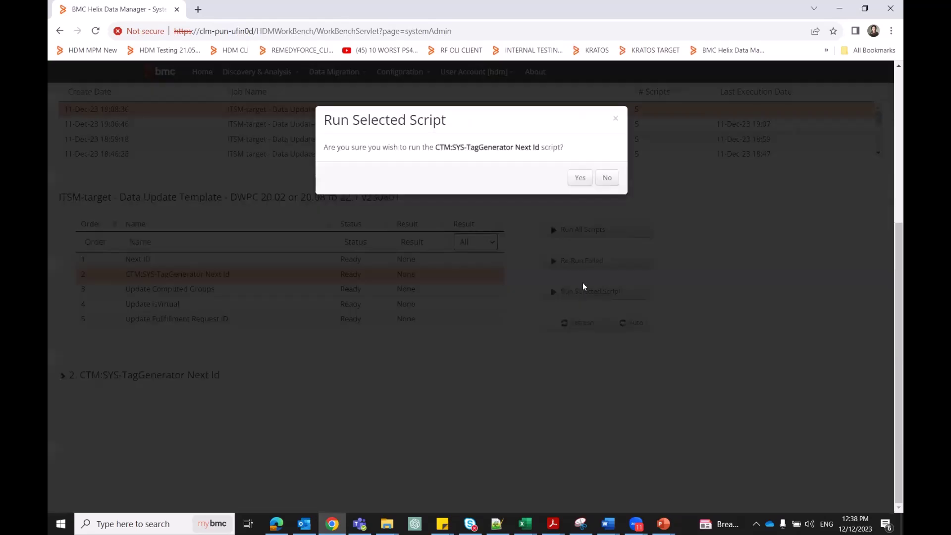
click(580, 177)
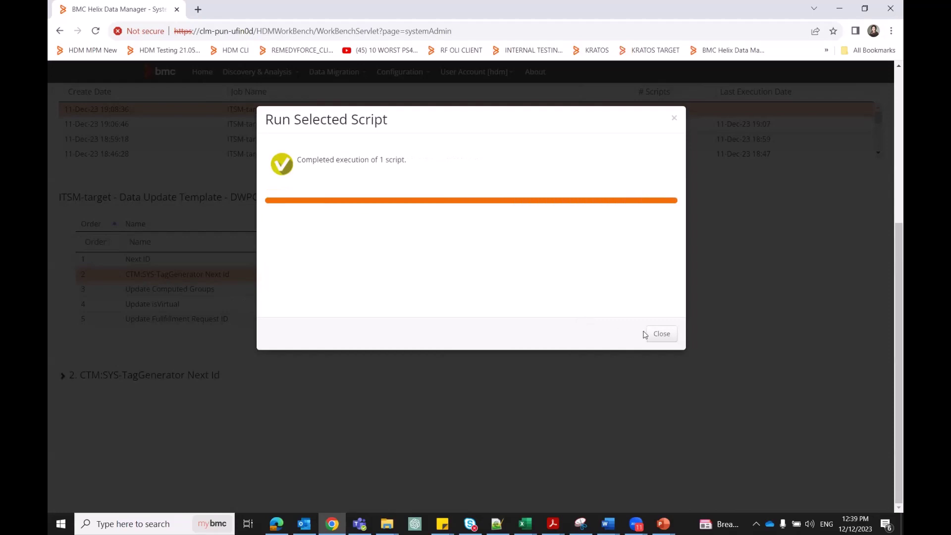
click(661, 335)
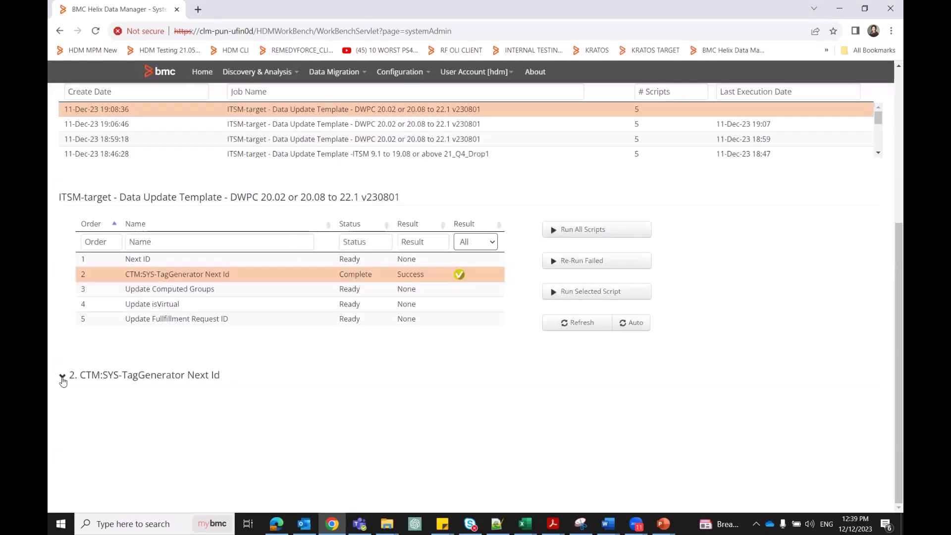
click(63, 380)
scroll(239, 416, down, 1)
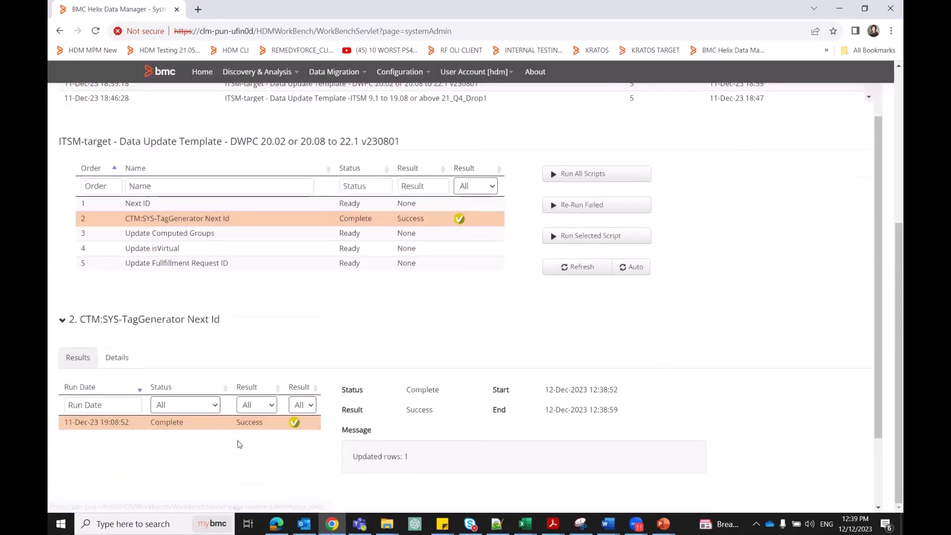